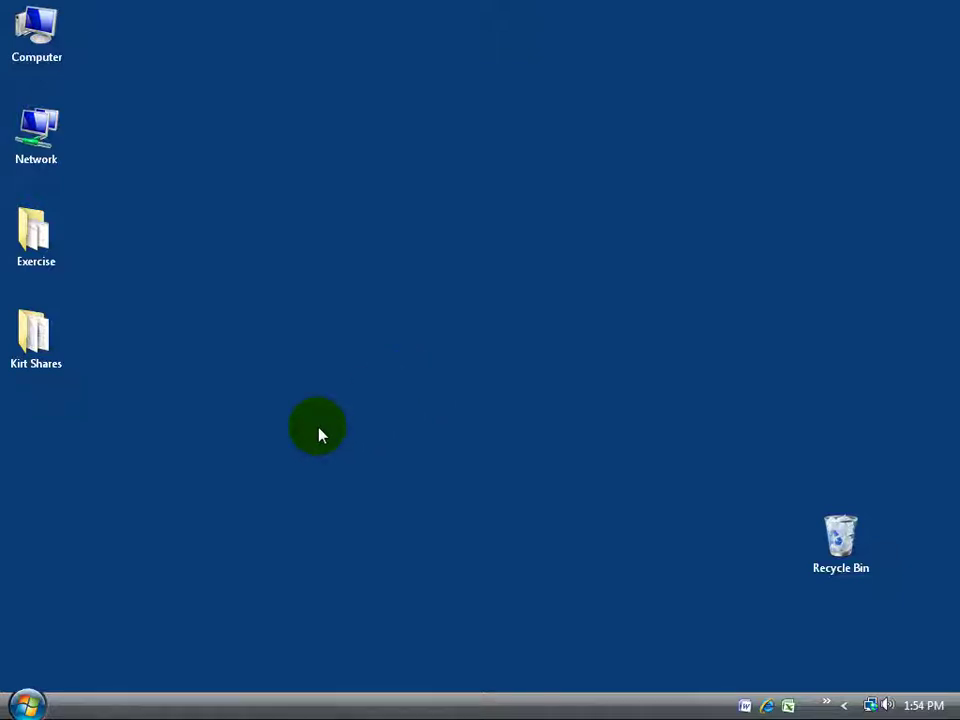
# Step: Open User Accounts via Start, Control Panel and User Accounts and Family Safety
pyautogui.click(26, 705)
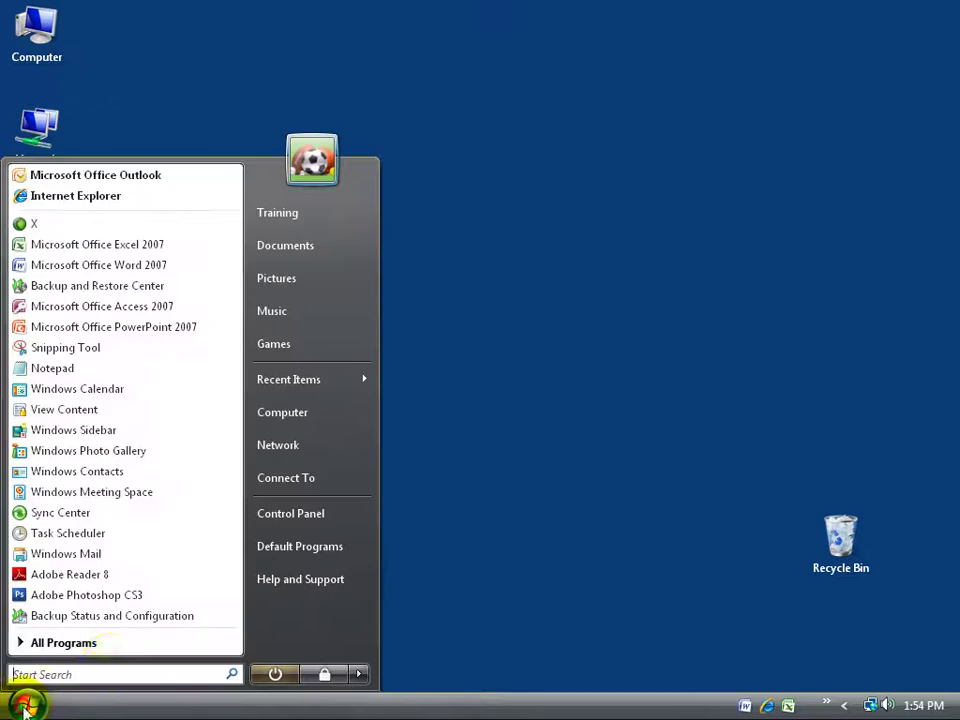
pyautogui.click(291, 518)
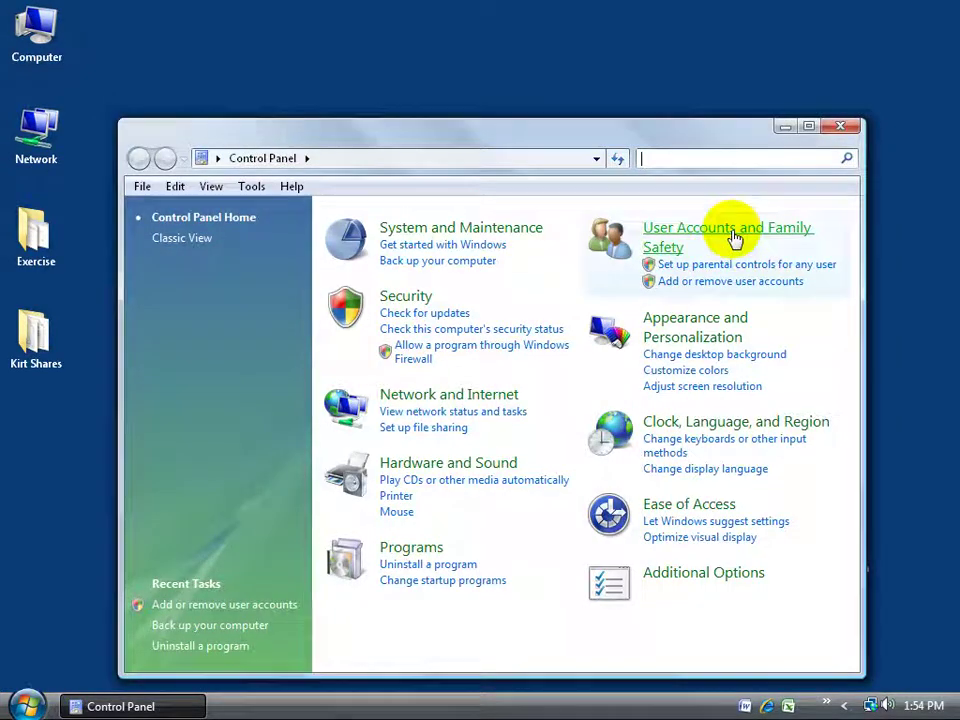
pyautogui.click(735, 237)
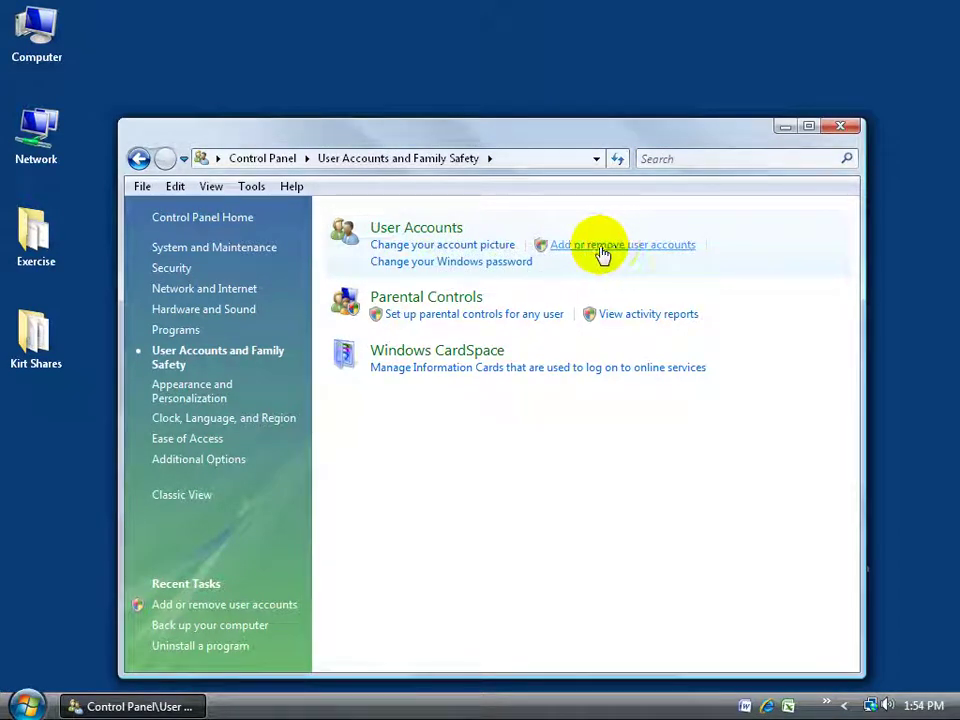
pyautogui.click(440, 229)
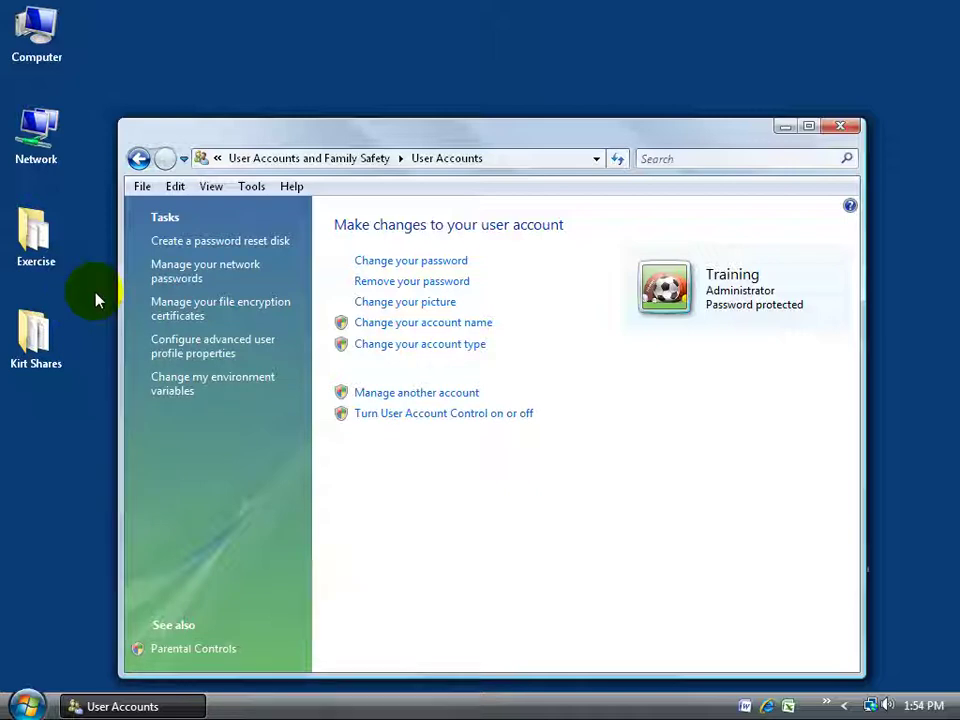
# Step: From Manage Accounts, create a standard user account named 'Little Billy'
pyautogui.click(442, 393)
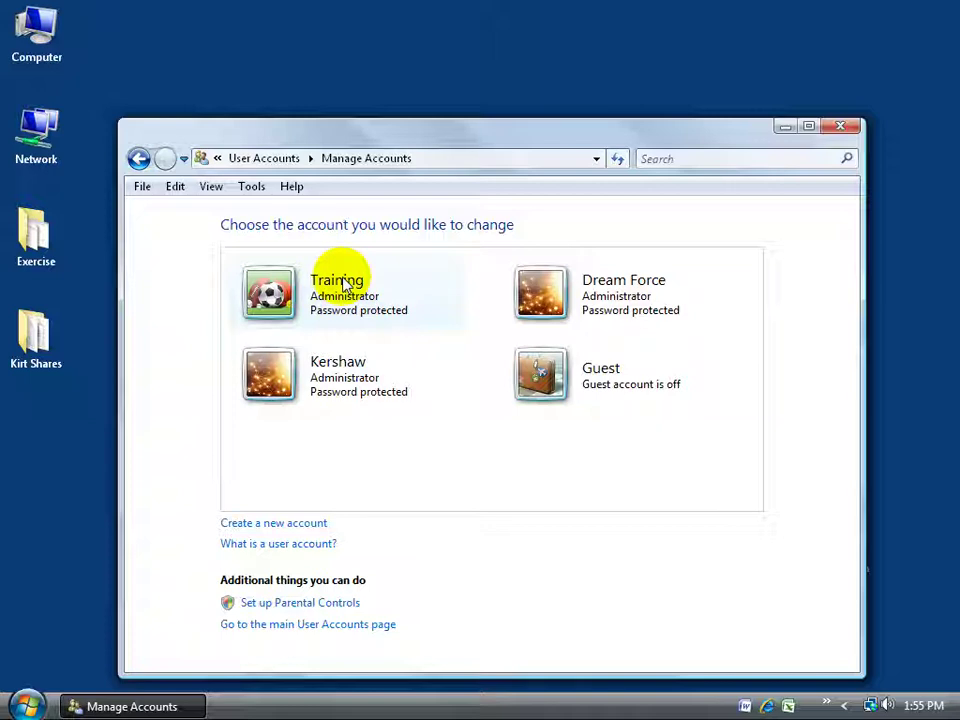
pyautogui.click(309, 523)
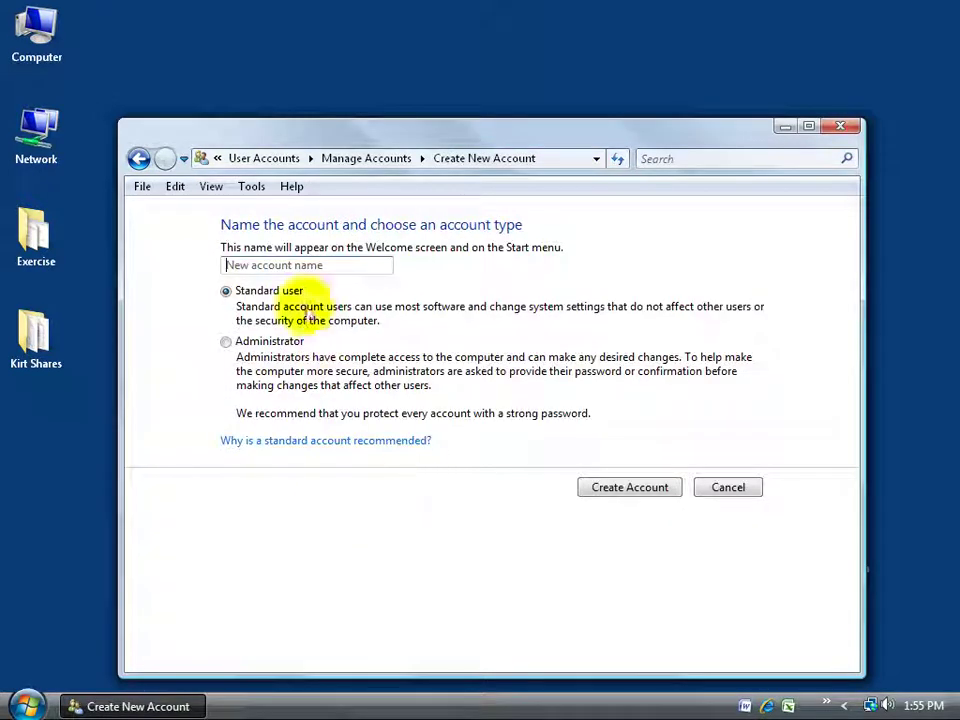
pyautogui.click(270, 263)
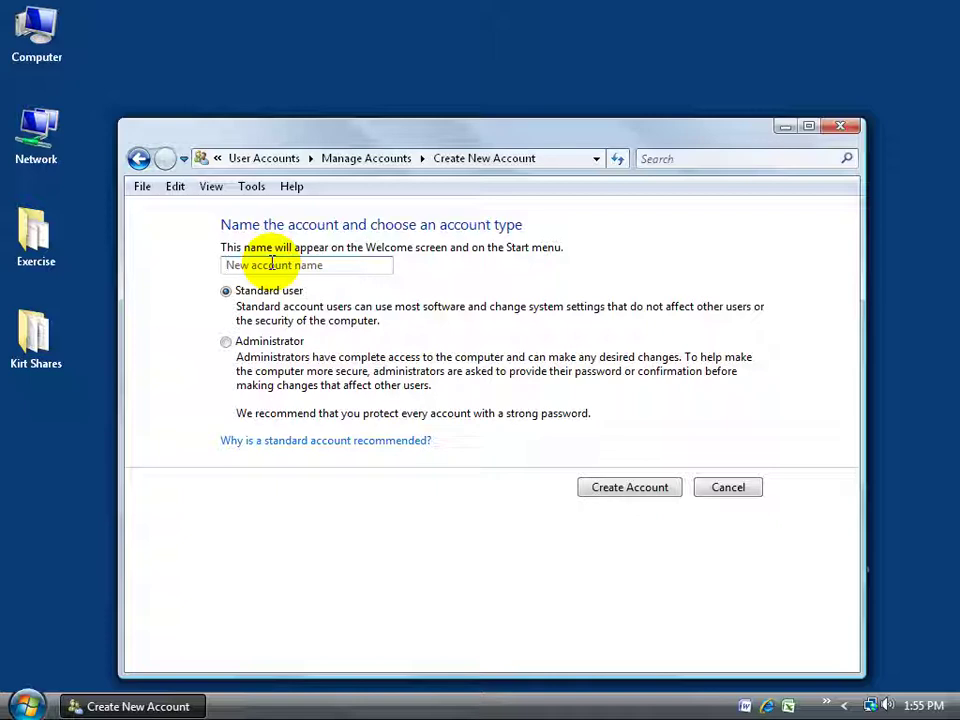
pyautogui.write('Little Billy')
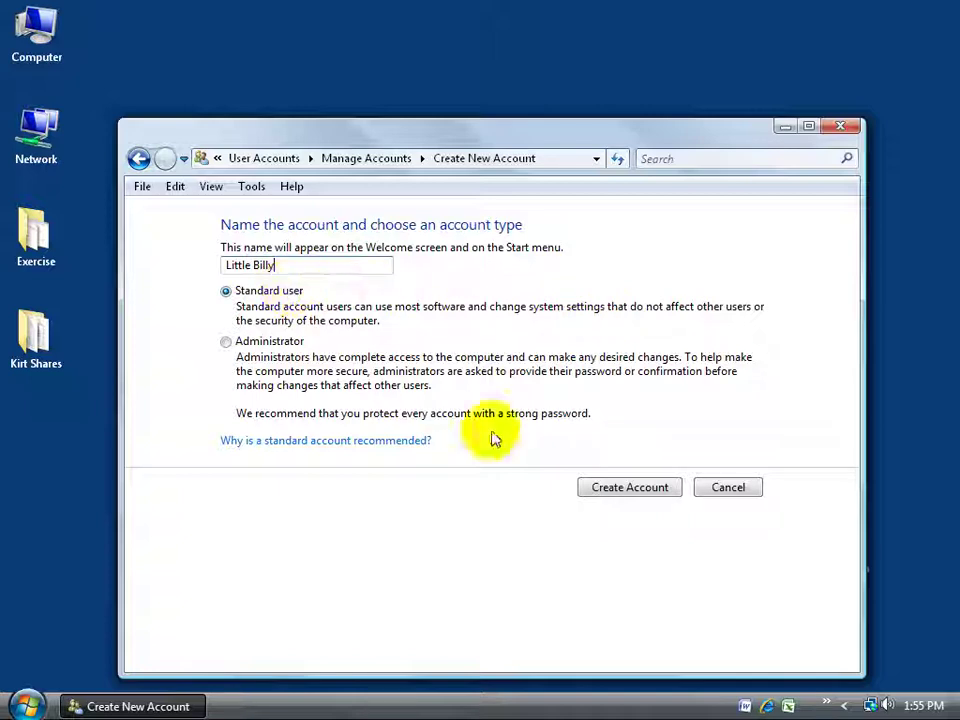
pyautogui.click(632, 492)
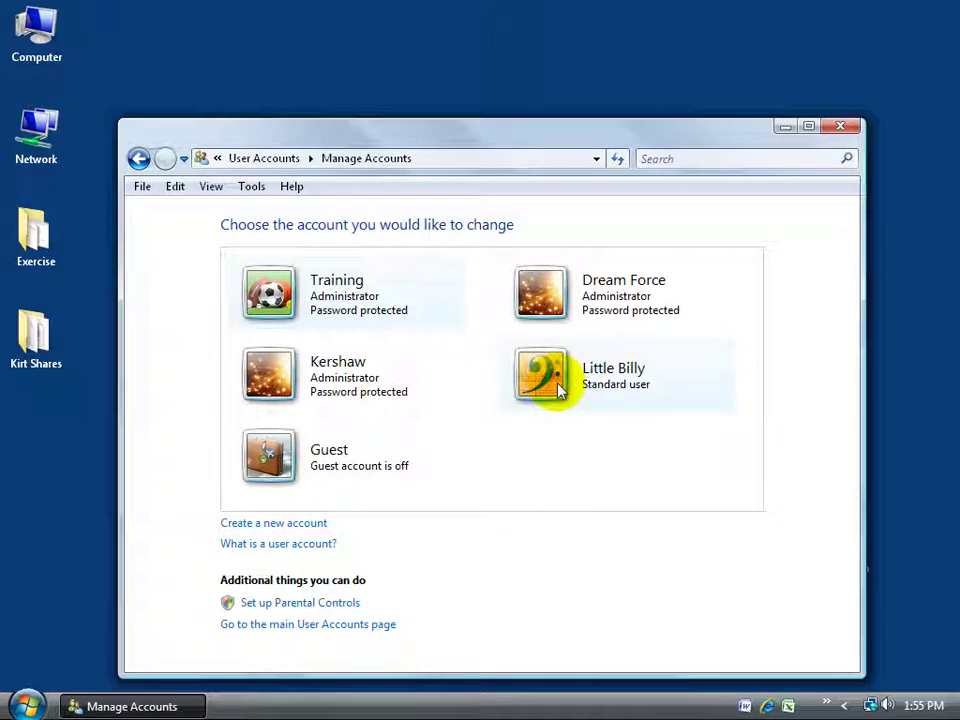
pyautogui.click(555, 384)
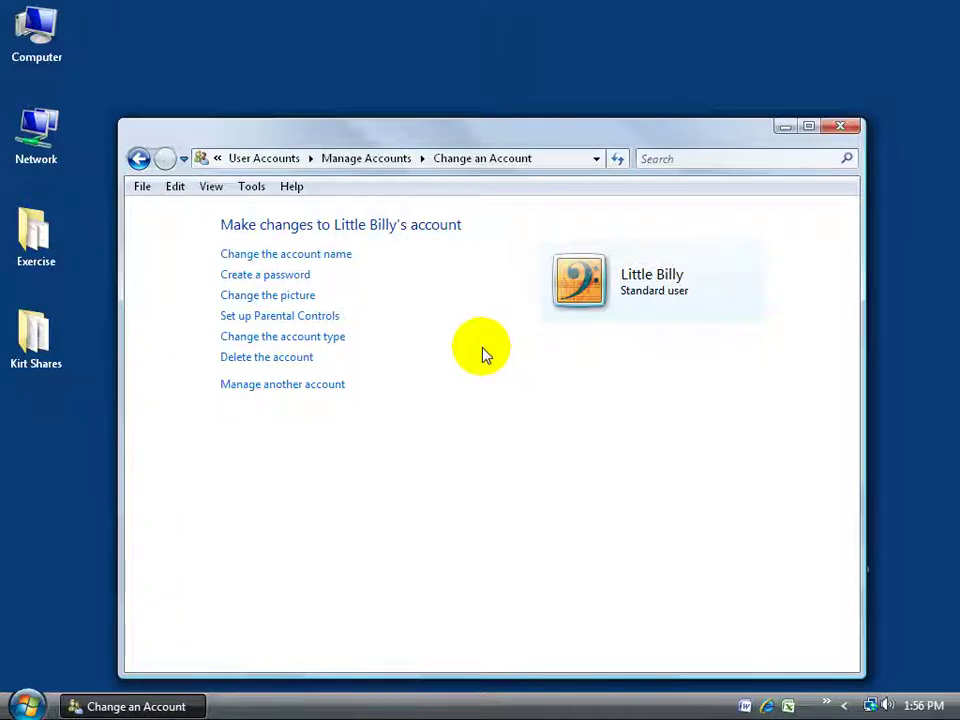
pyautogui.click(298, 300)
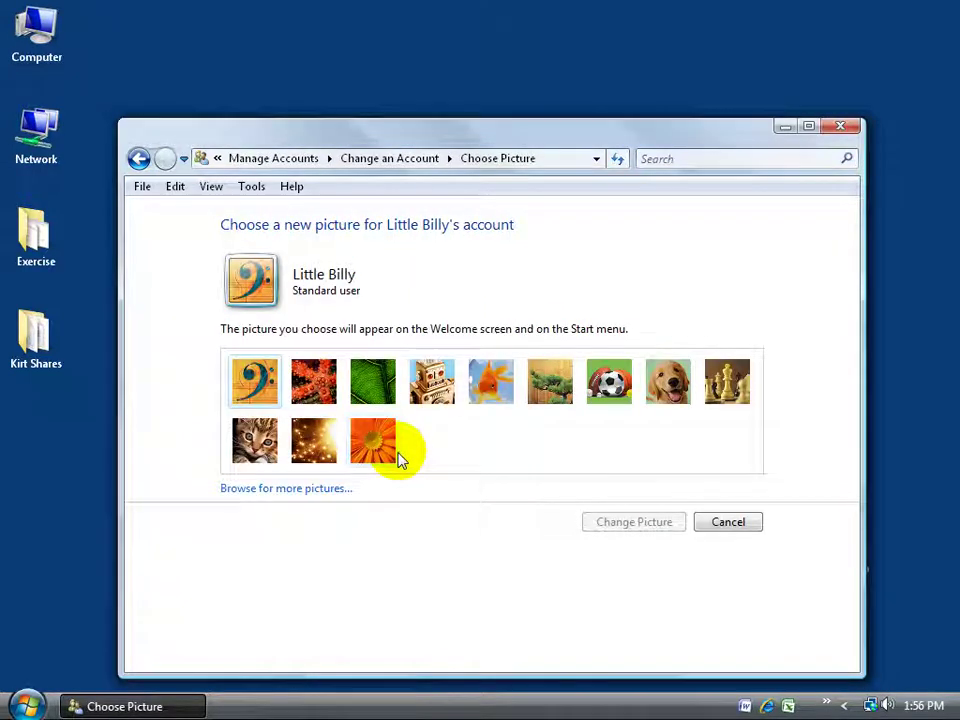
pyautogui.click(324, 490)
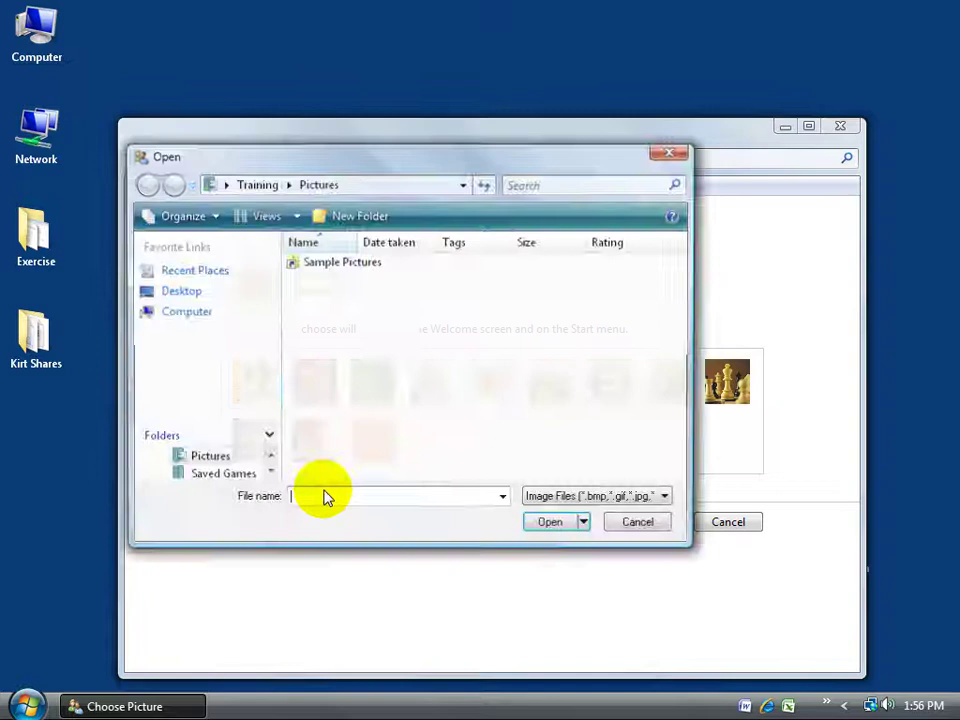
pyautogui.doubleClick(337, 263)
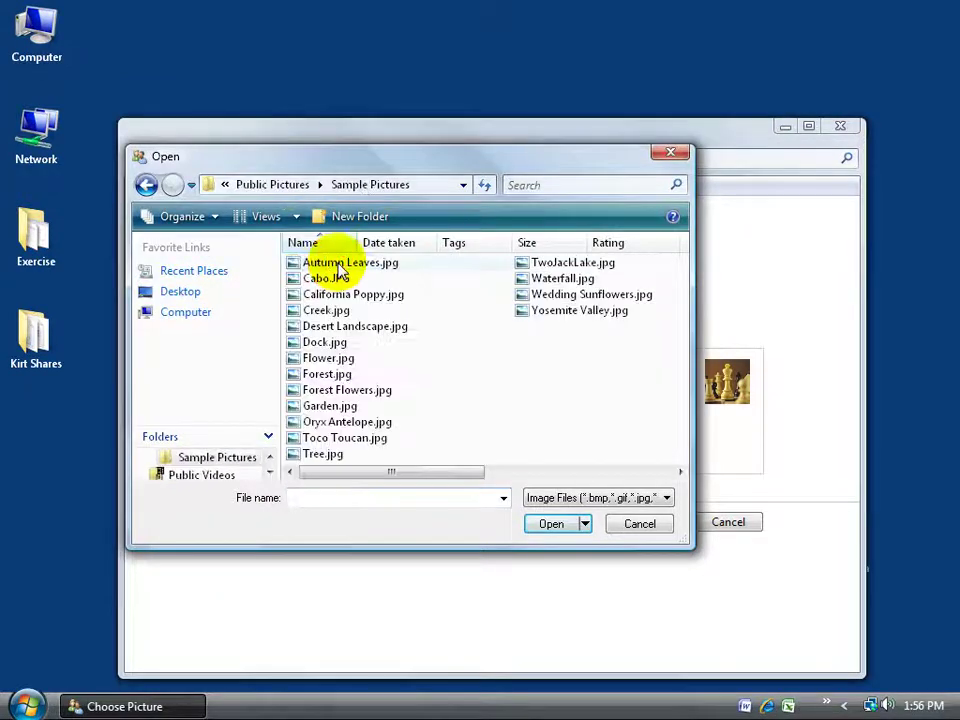
pyautogui.doubleClick(340, 263)
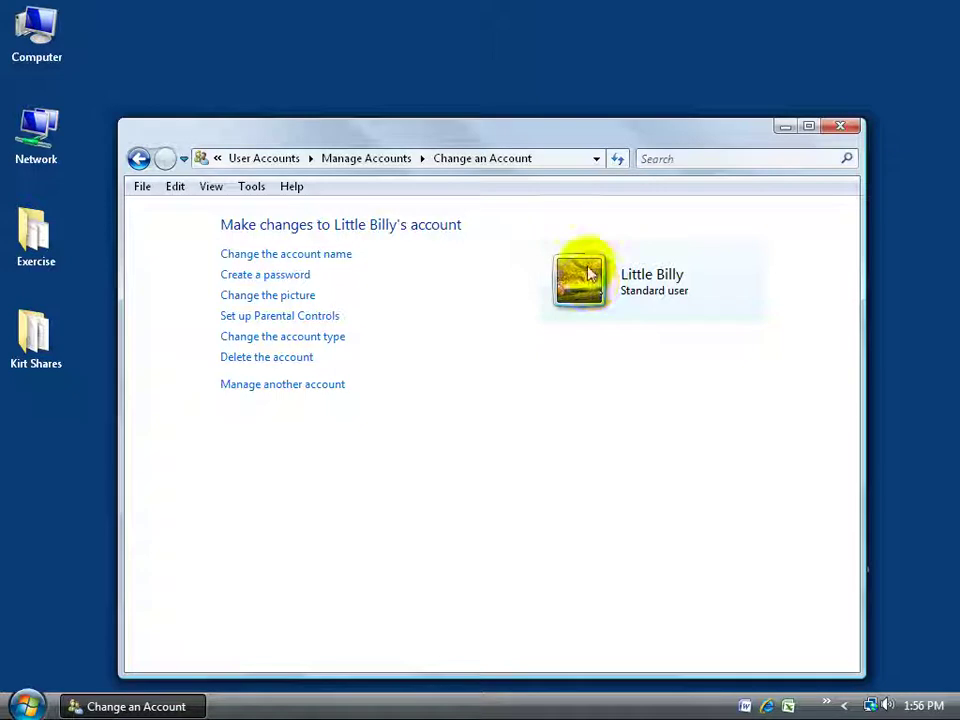
pyautogui.click(598, 328)
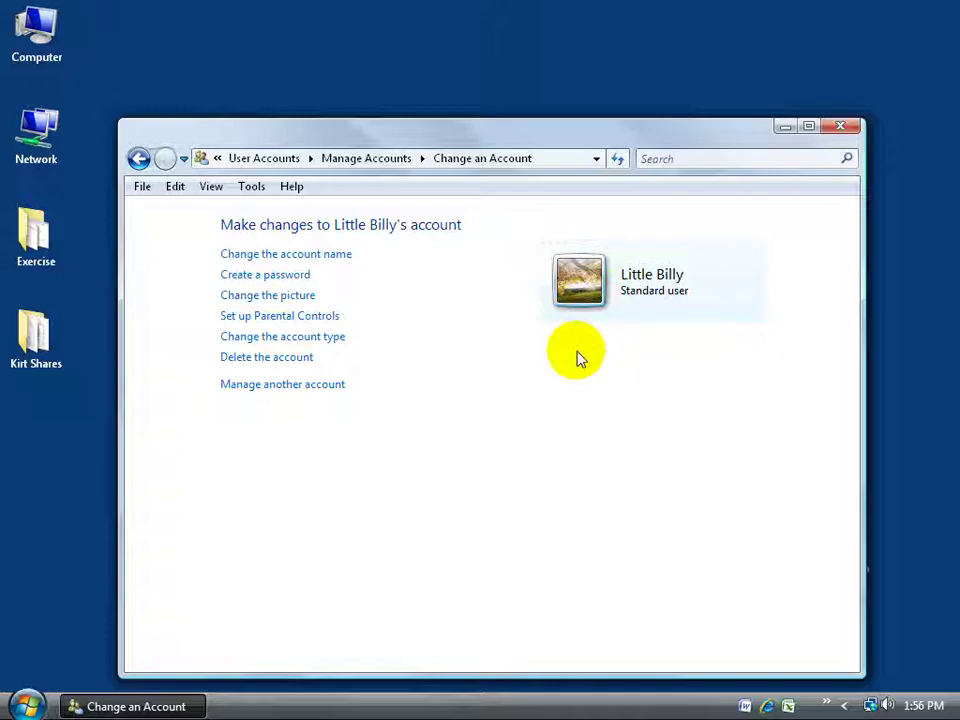
# Step: Give Little Billy a password, confirmed, with the hint 'to pass word is?'
pyautogui.click(290, 275)
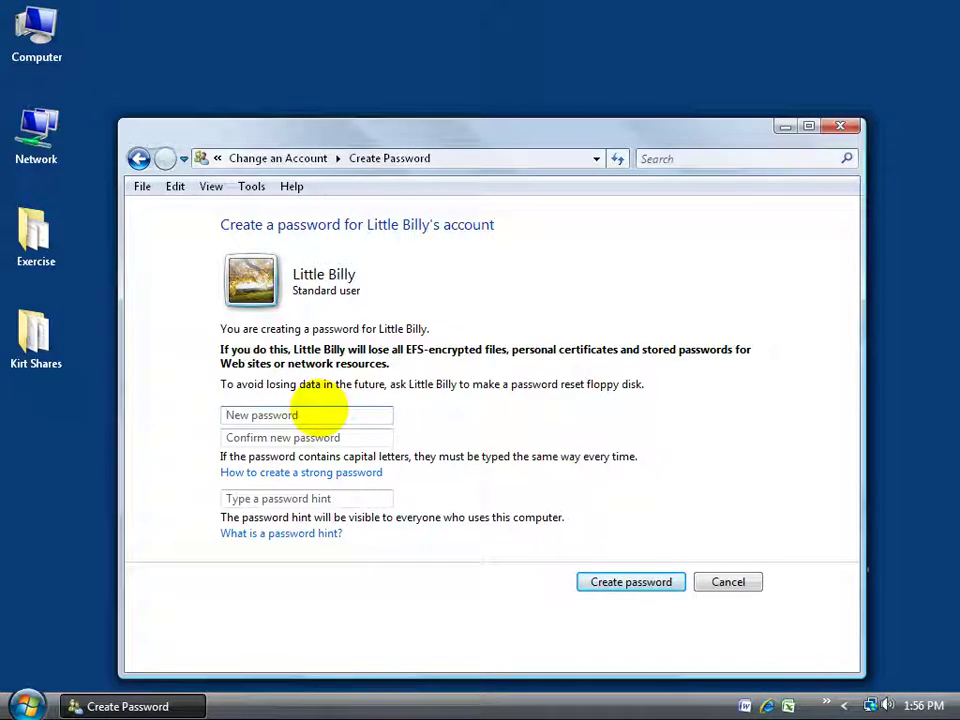
pyautogui.click(320, 412)
pyautogui.write('•••••••••')
pyautogui.press('Tab')
pyautogui.write('•')
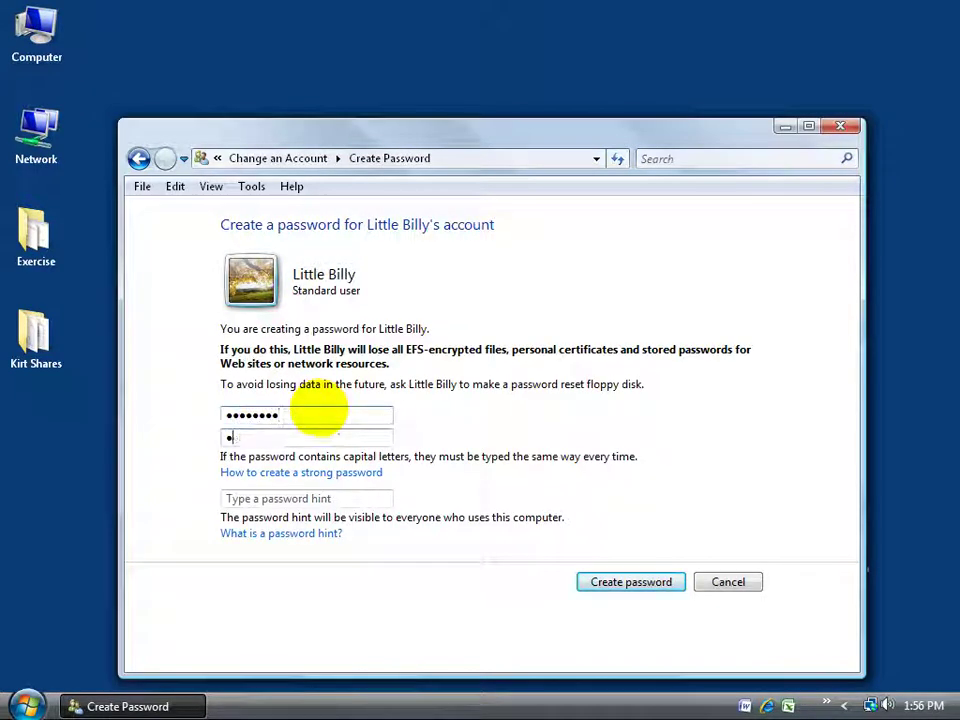
pyautogui.write('••••••••')
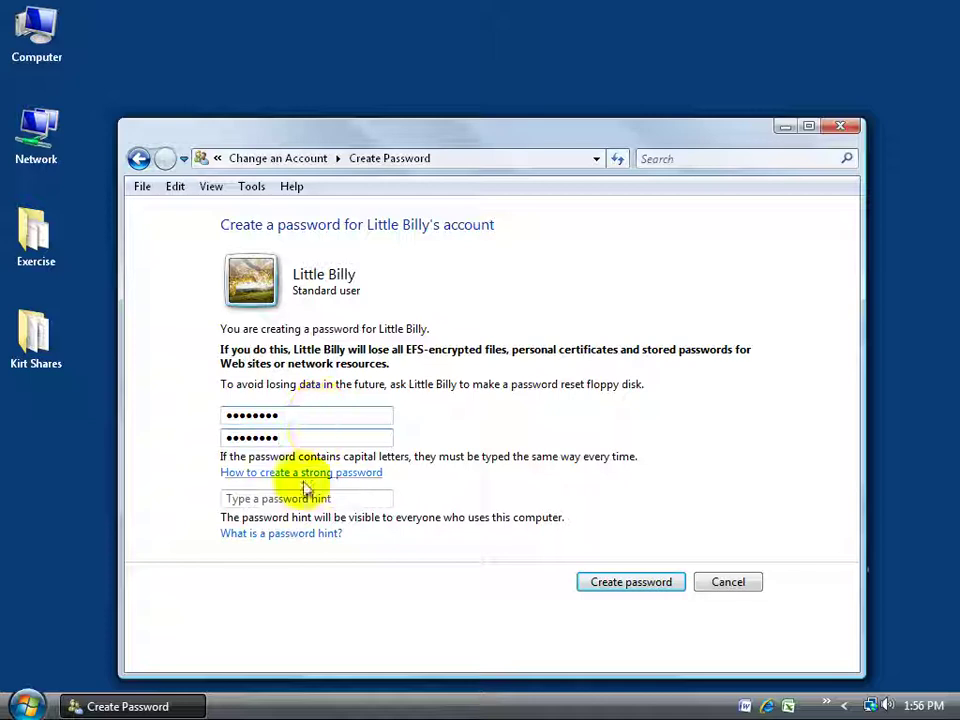
pyautogui.click(285, 497)
pyautogui.write('to')
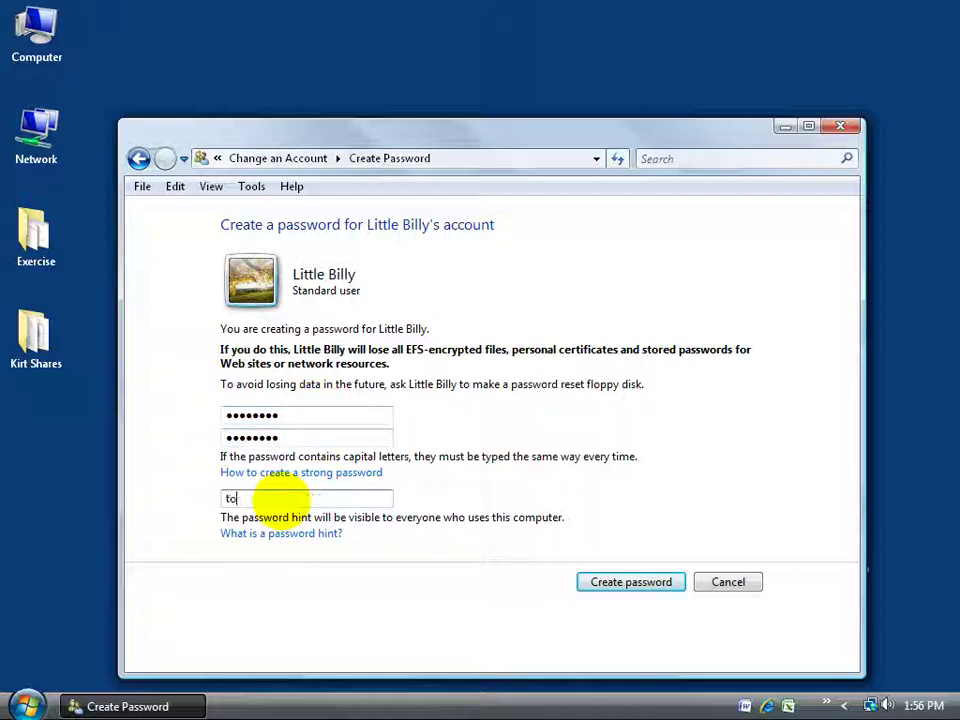
pyautogui.write(' pass word is?')
pyautogui.click(675, 584)
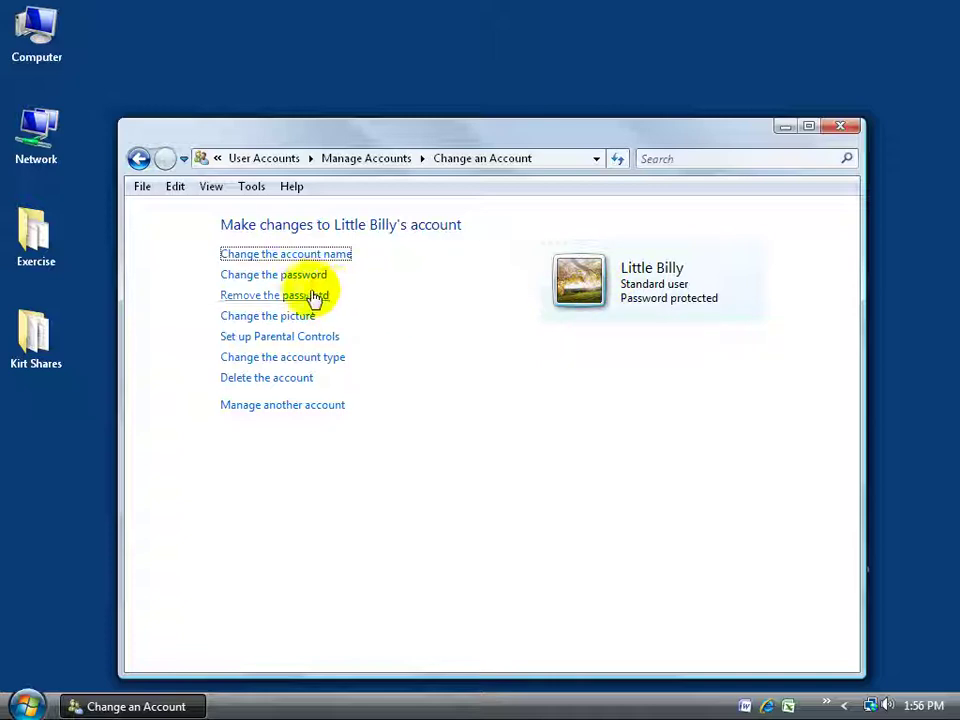
# Step: Delete the Little Billy account from Manage Accounts, discarding its files
pyautogui.click(308, 404)
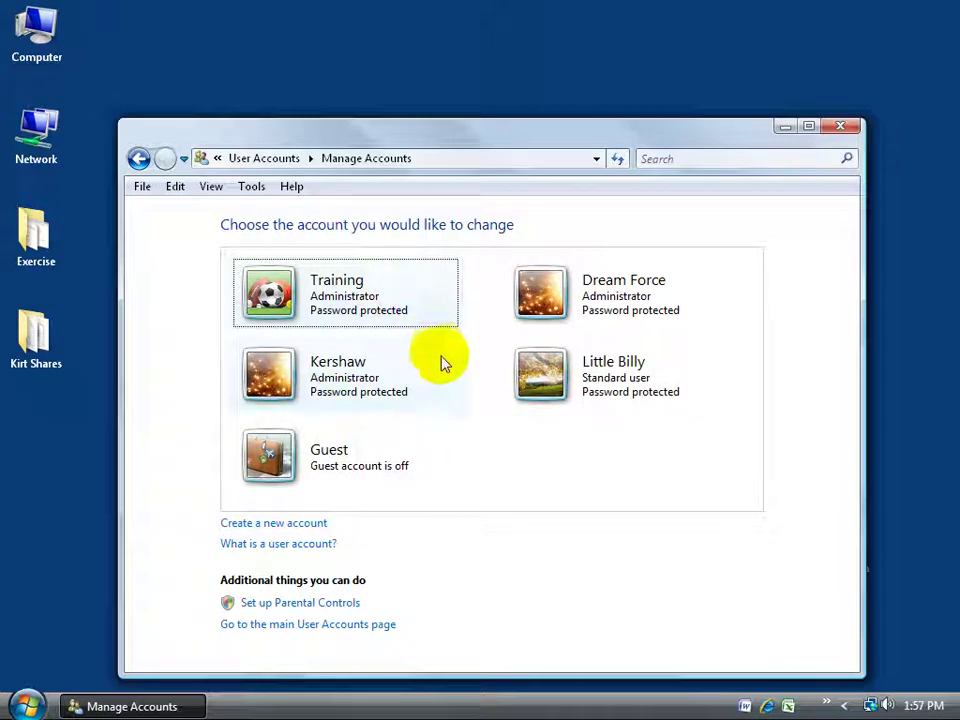
pyautogui.click(548, 378)
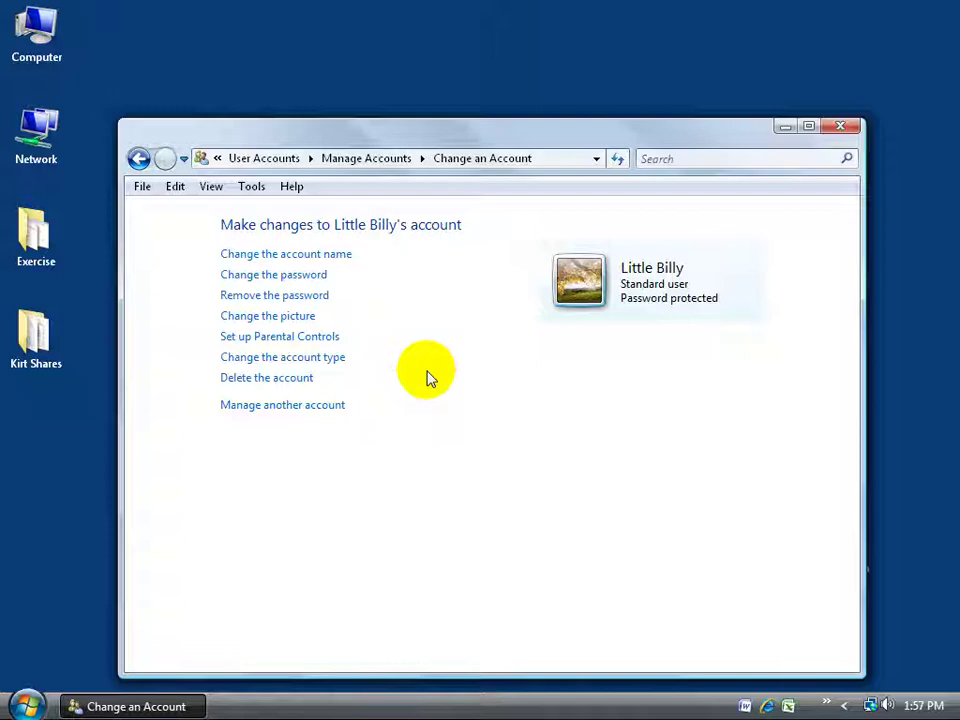
pyautogui.click(294, 382)
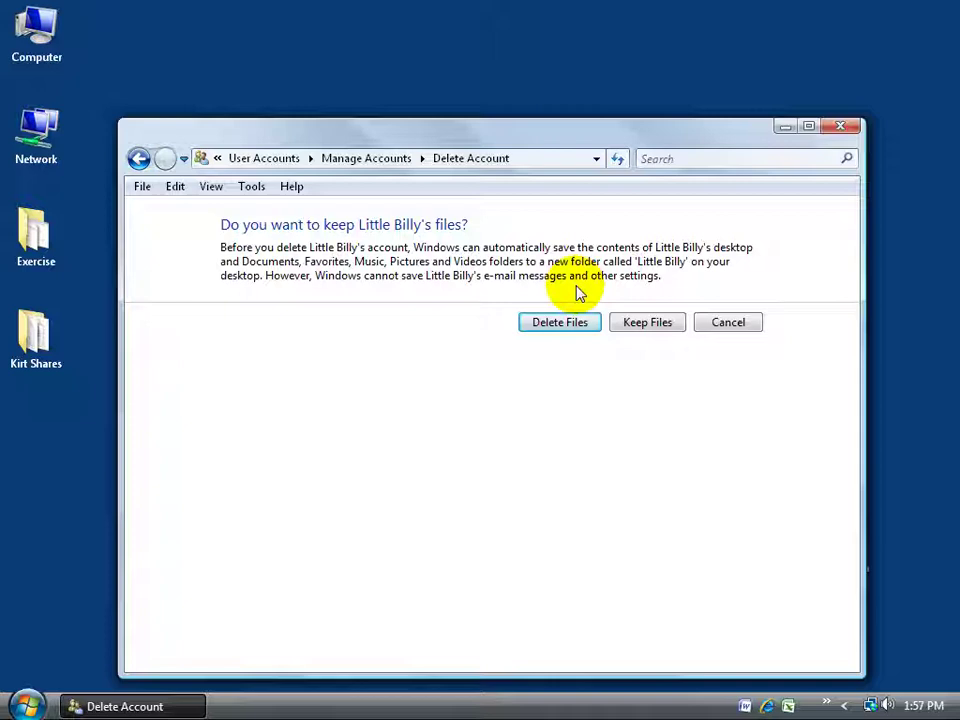
pyautogui.click(552, 326)
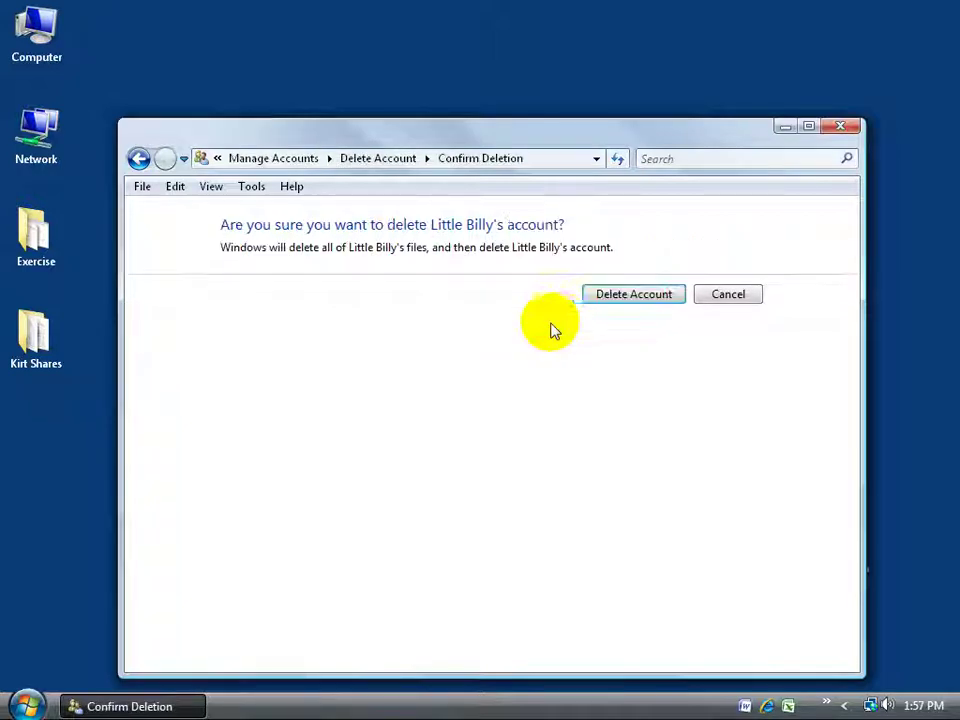
pyautogui.click(610, 297)
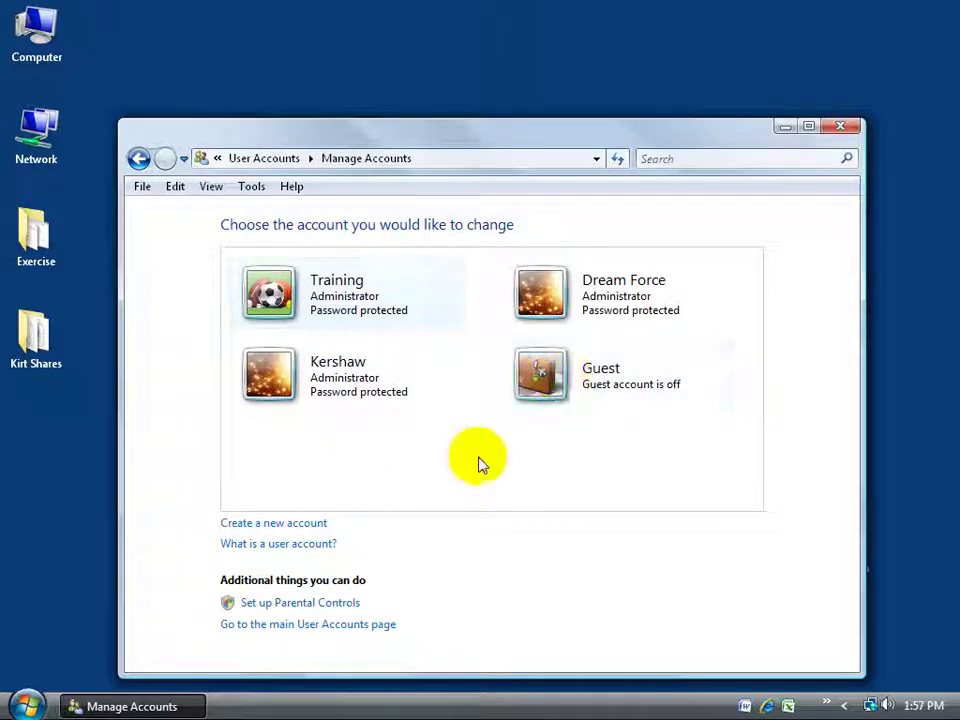